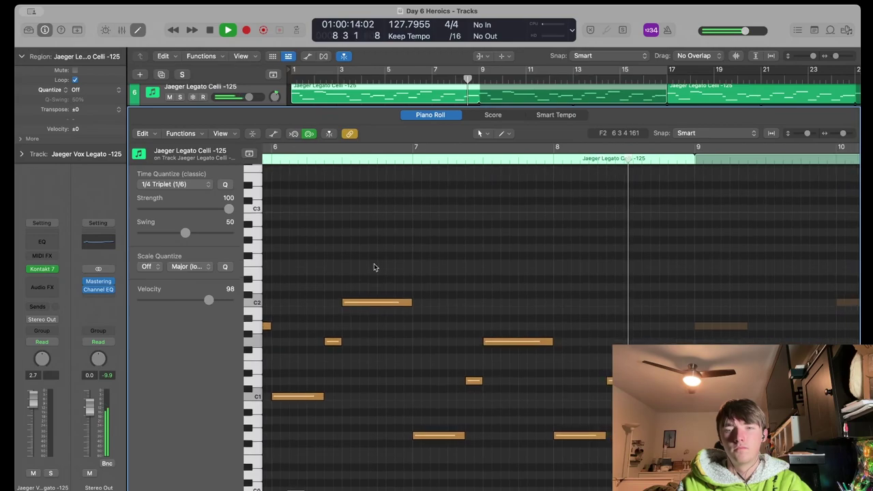
Stop playback and close the Piano Roll to return to the full track arrangement around bar 17
key(space)
key(p)
click(480, 299)
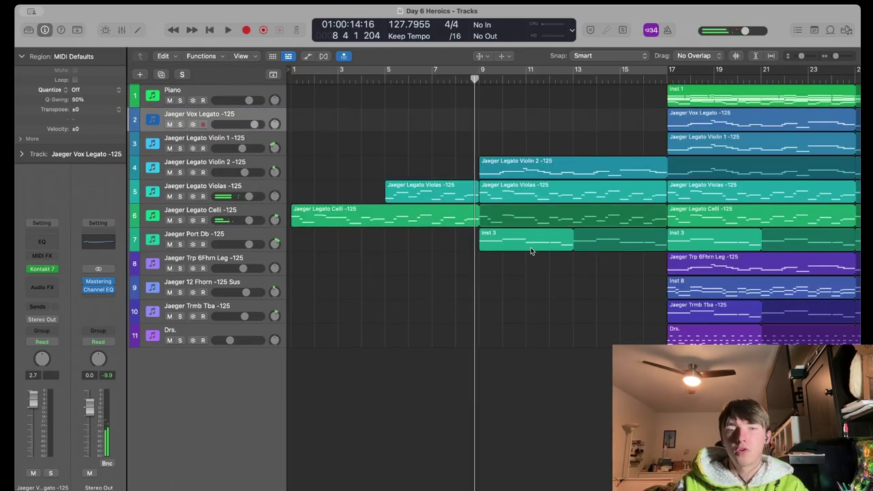
scroll(533, 247, right, 3)
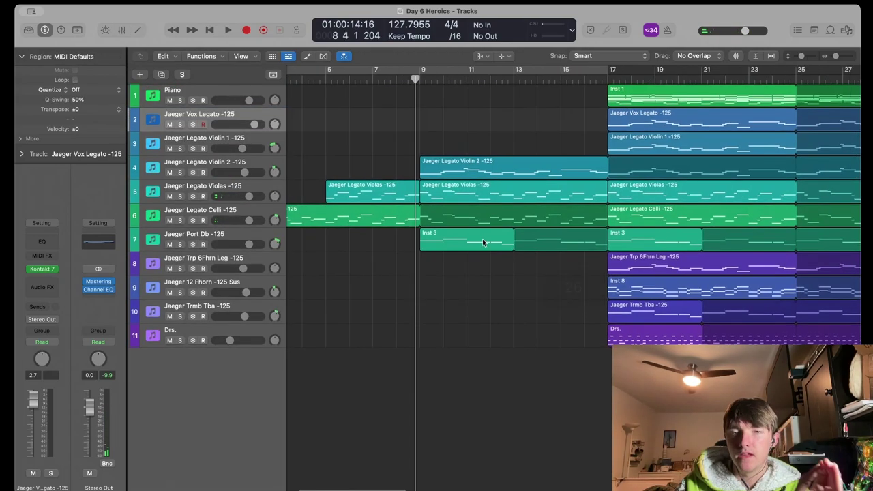
scroll(611, 337, right, 3)
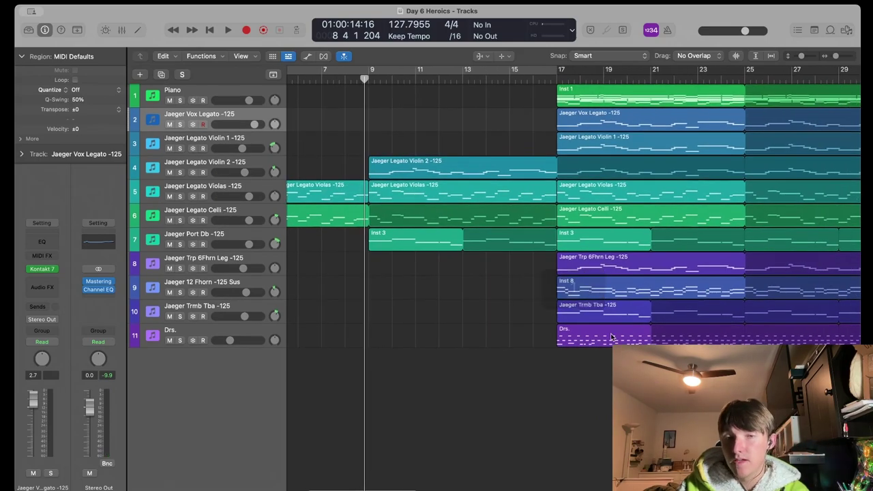
Solo the Drs. track and listen to its region from bar 17 in cycle mode
click(611, 337)
key(s)
key(s)
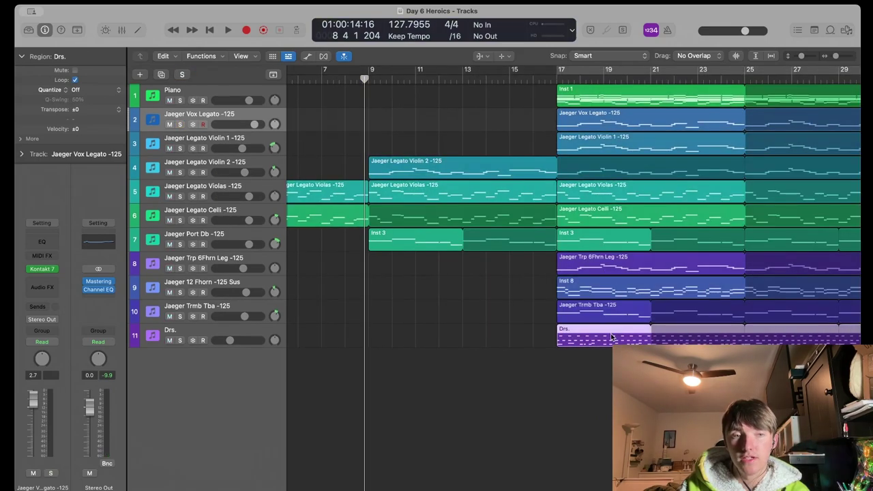
click(180, 340)
key(c)
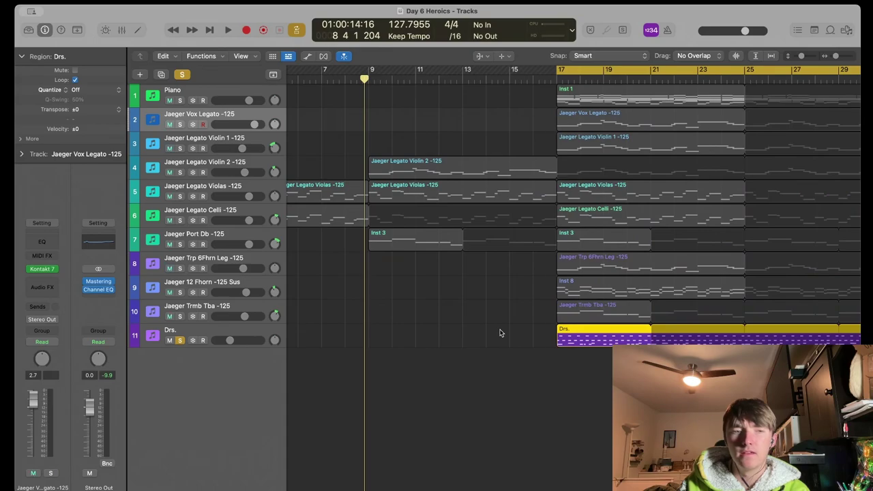
key(space)
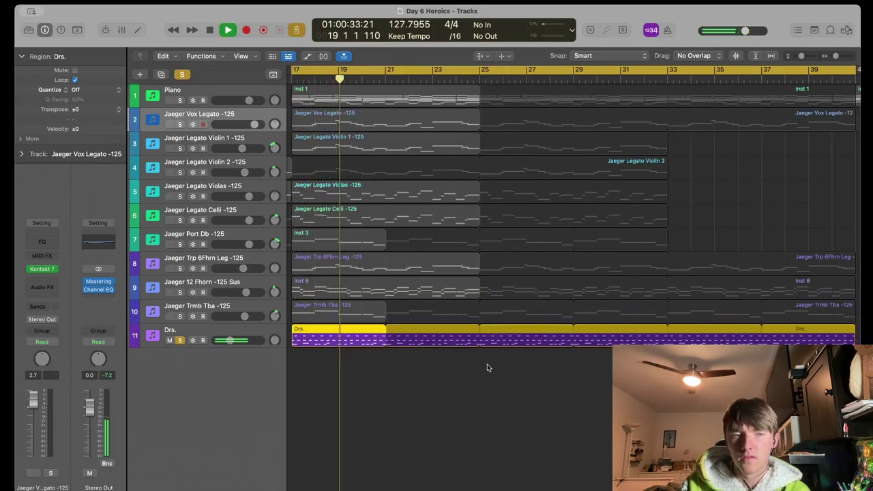
scroll(487, 368, left, 3)
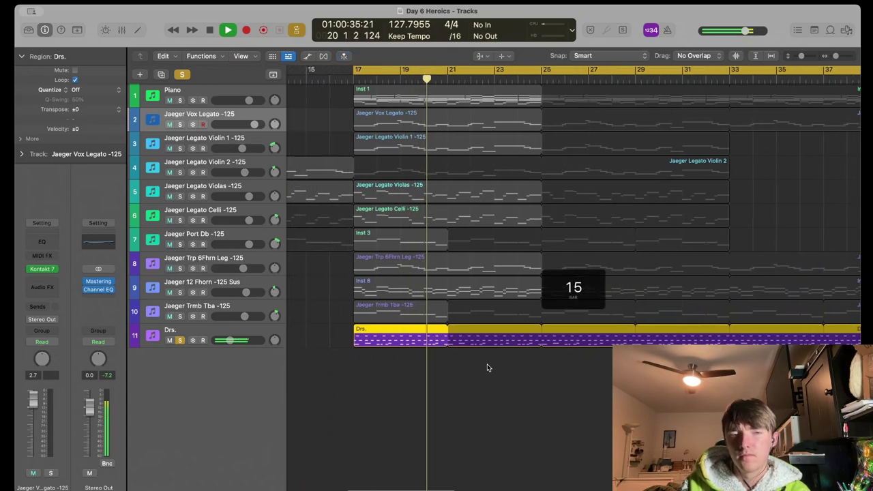
scroll(486, 367, left, 2)
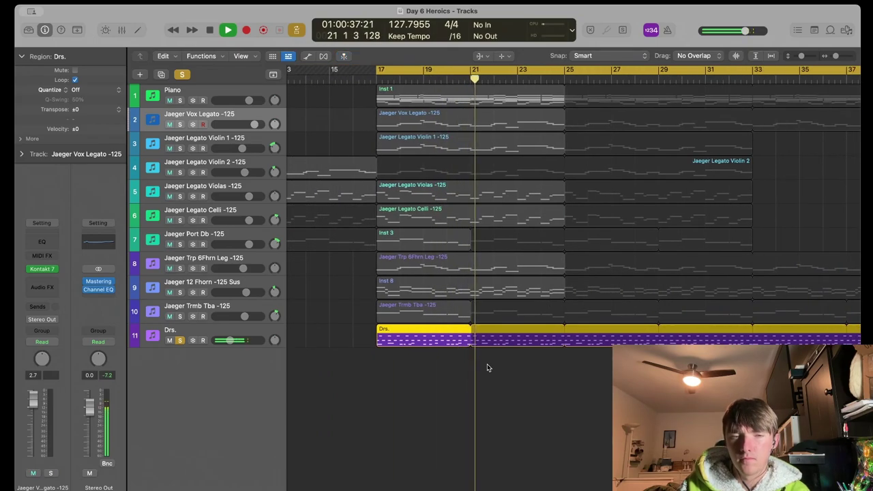
key(space)
Solo the Vox Legato, Legato Violin 1, Legato Violin 2 and Trp 6Fhrn Leg tracks in place of the drums
key(s)
scroll(486, 365, left, 2)
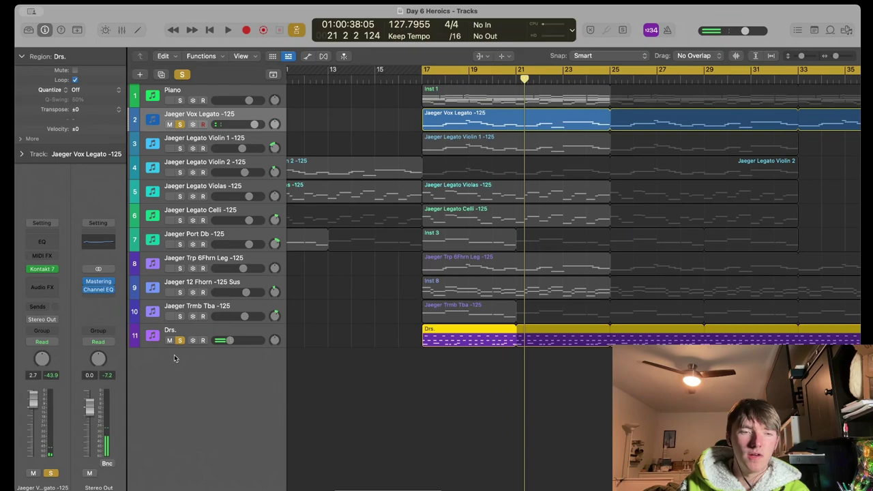
click(474, 392)
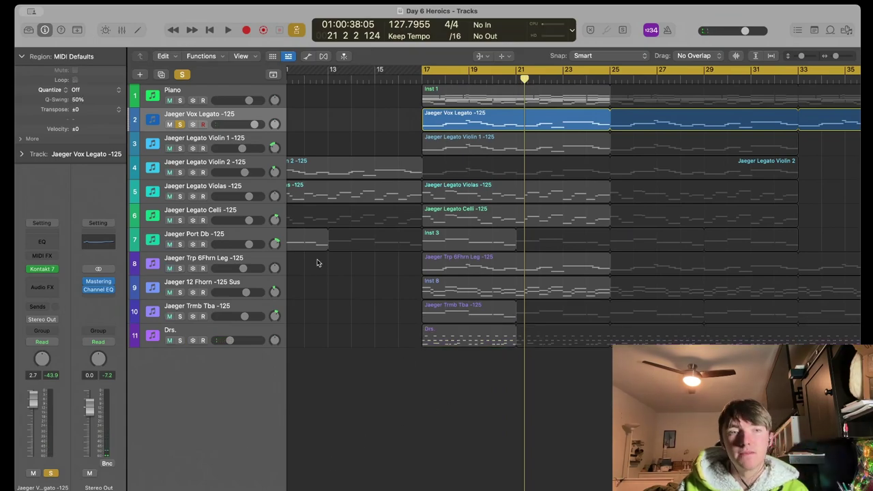
click(180, 124)
click(180, 124)
click(180, 148)
click(180, 172)
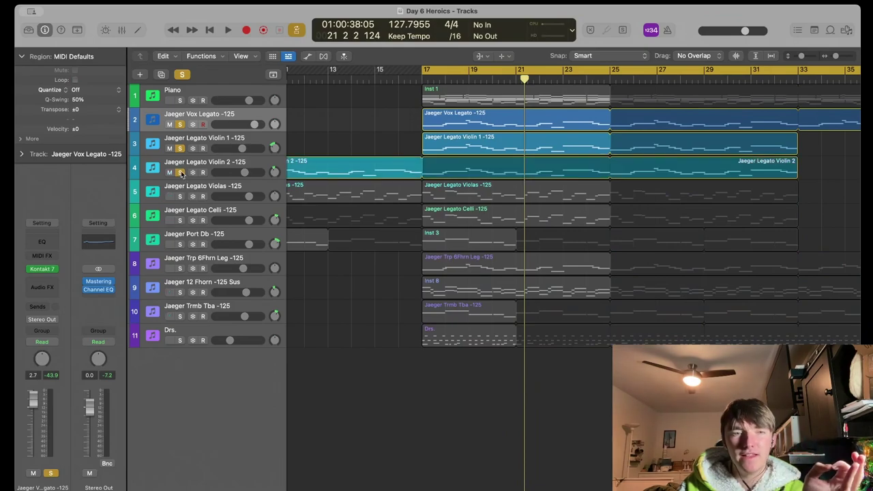
click(179, 268)
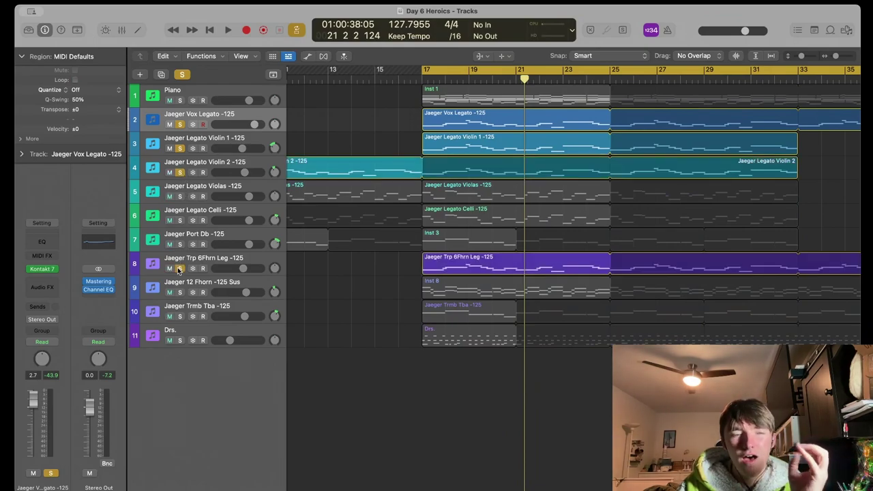
Turn off solo on the Trp 6Fhrn Leg, both violin and Vox Legato tracks, and clear the region selection
scroll(343, 350, left, 2)
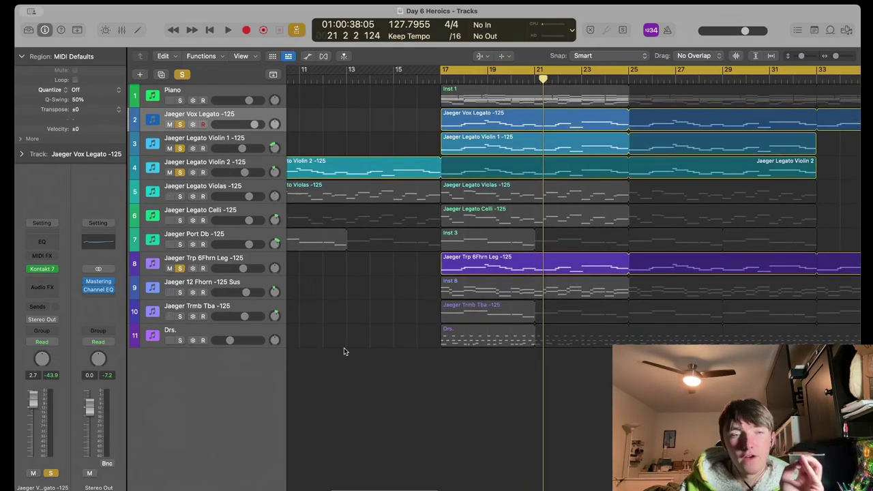
scroll(343, 350, left, 1)
click(180, 268)
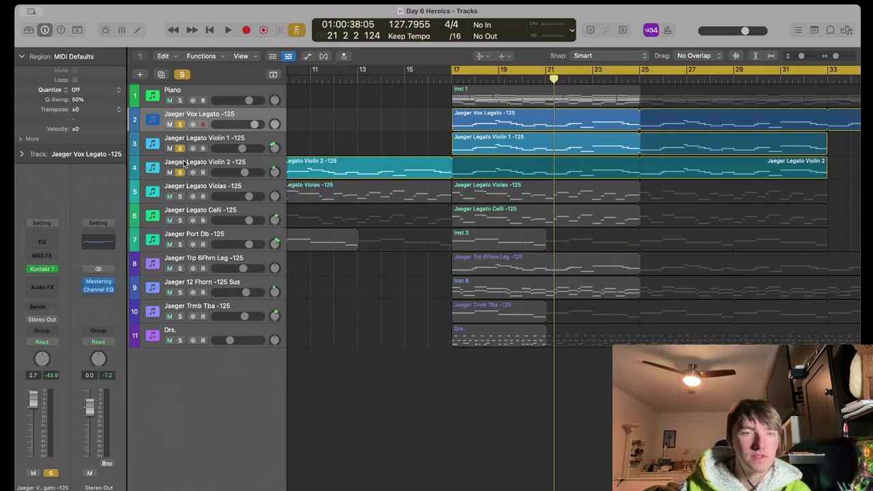
click(180, 172)
click(180, 148)
click(180, 124)
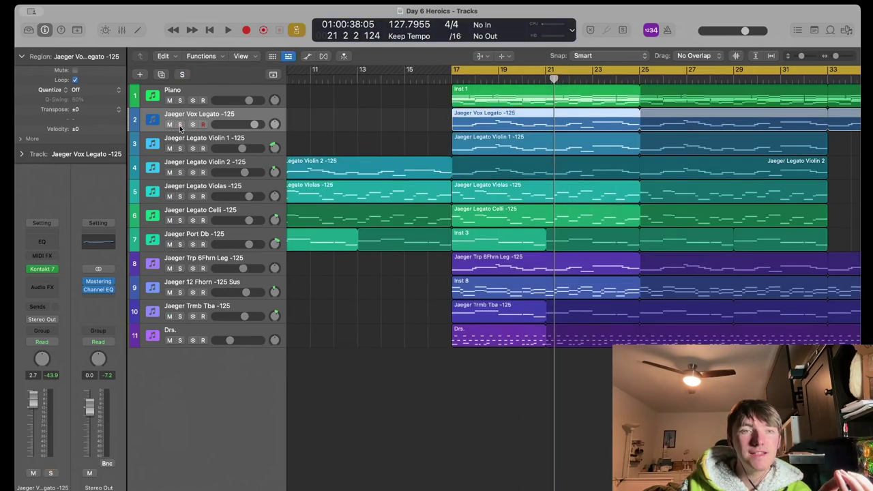
click(354, 316)
scroll(350, 316, left, 1)
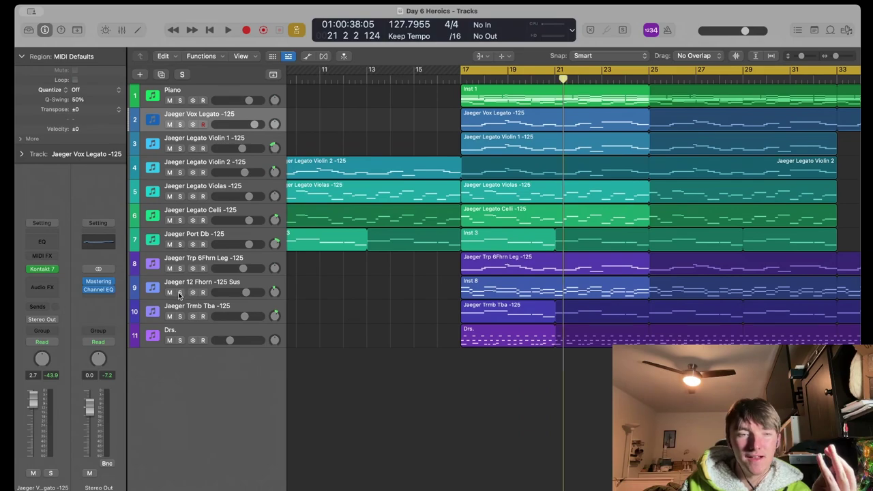
Solo the Jaeger 12 Fhorn Sus track, listen to it from bar 17, and turn its solo off
click(180, 293)
drag(562, 79, 461, 77)
key(space)
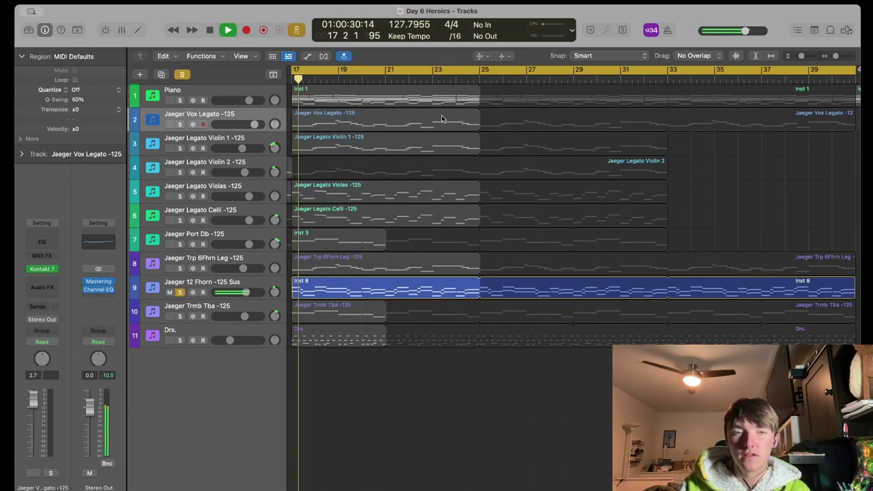
scroll(409, 164, left, 2)
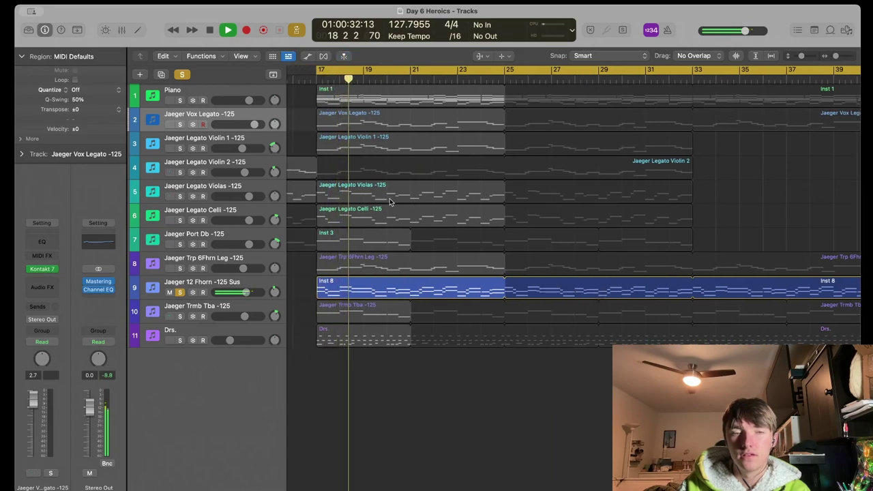
key(space)
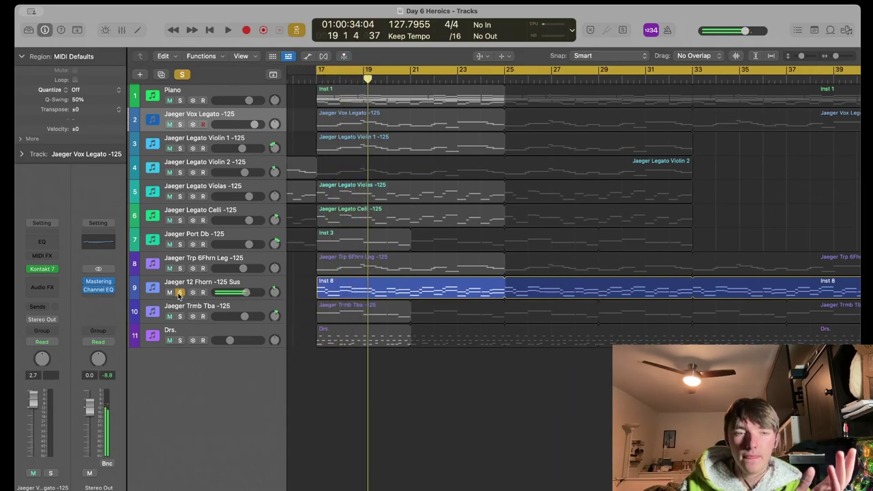
click(179, 292)
Solo the Jaeger Trp 6Fhrn Leg track, listen briefly from bar 17, and turn its solo off
click(179, 268)
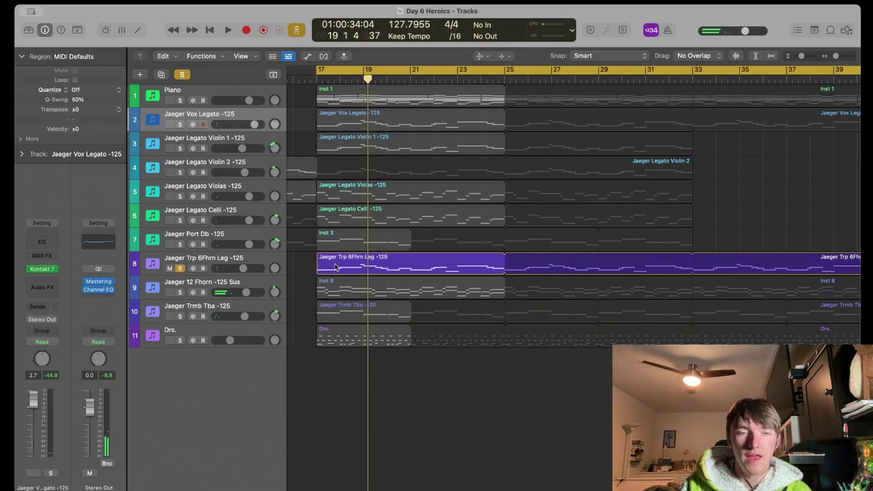
key(space)
key(space)
key(ctrl+period)
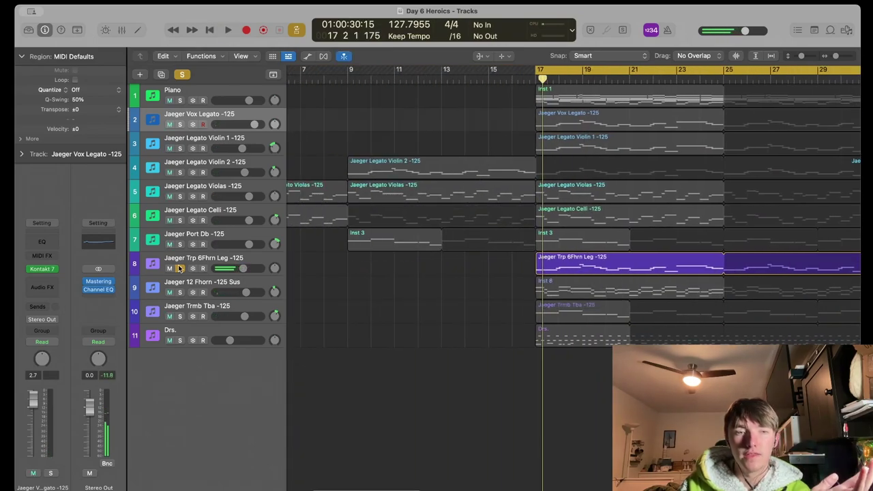
click(180, 268)
Turn off cycling, hide the inspector with all regions fitted in view, and play the arrangement from bar 1
scroll(417, 340, left, 5)
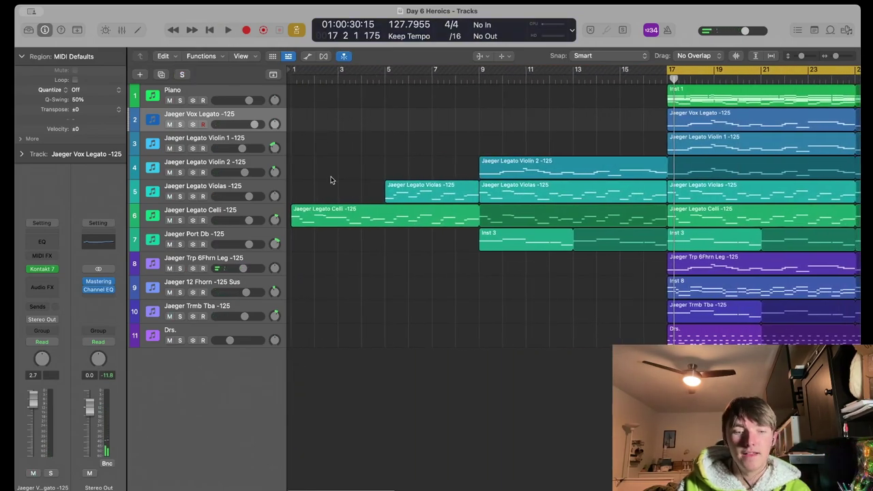
key(c)
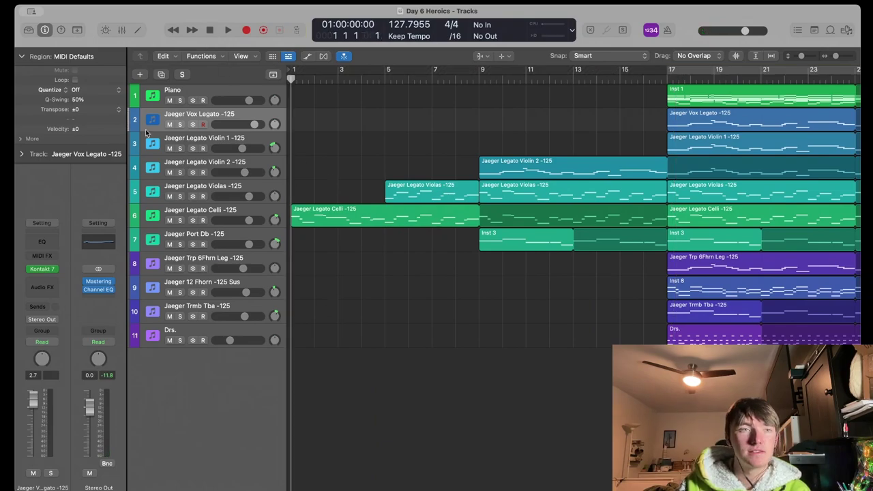
key(i)
key(z)
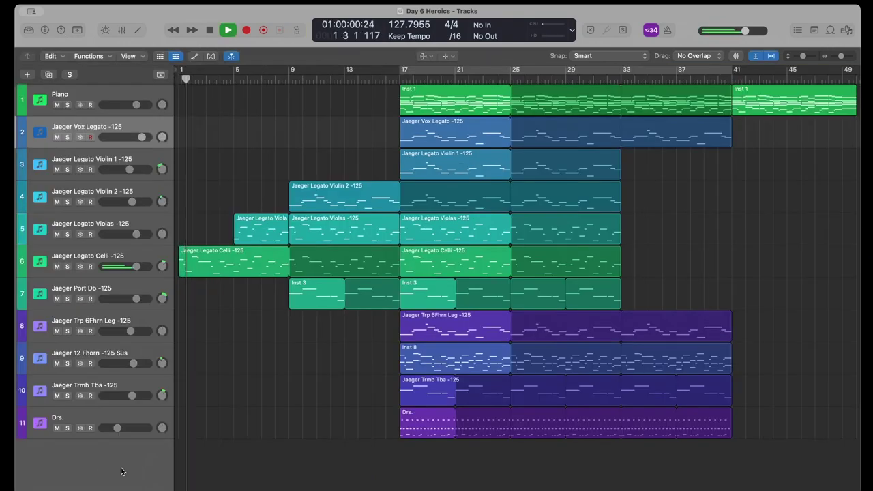